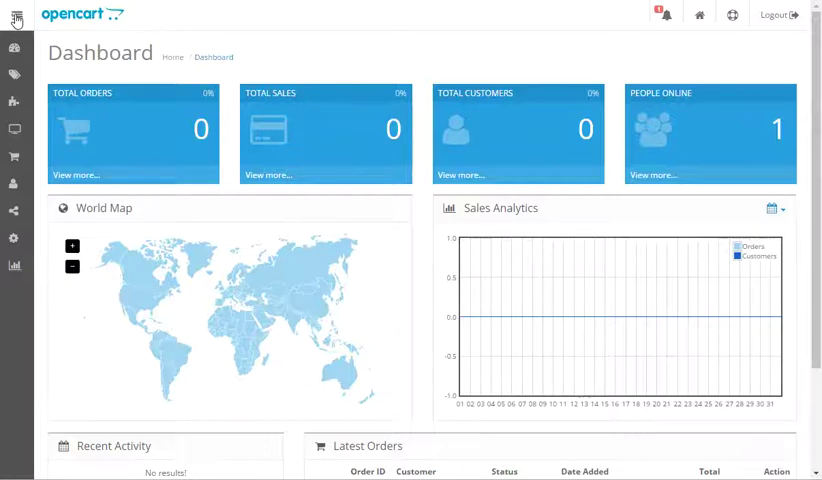
# Step: Navigate through the sidebar's Marketing menu to the Mail compose page
pyautogui.click(17, 17)
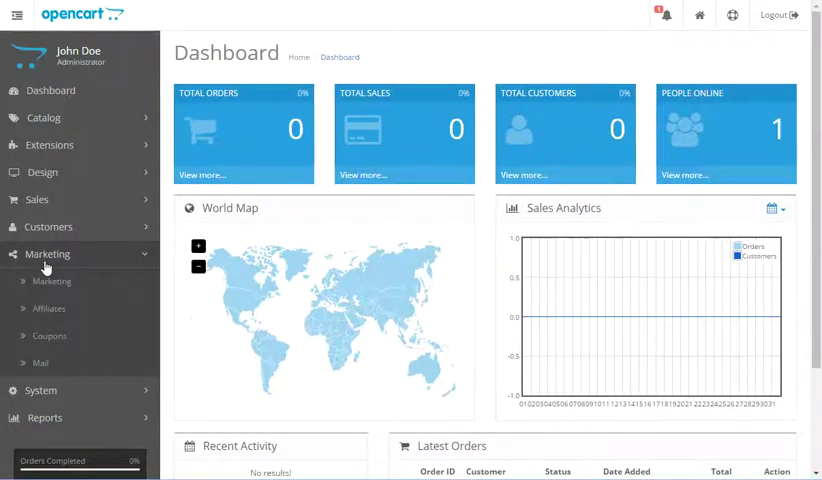
pyautogui.click(40, 363)
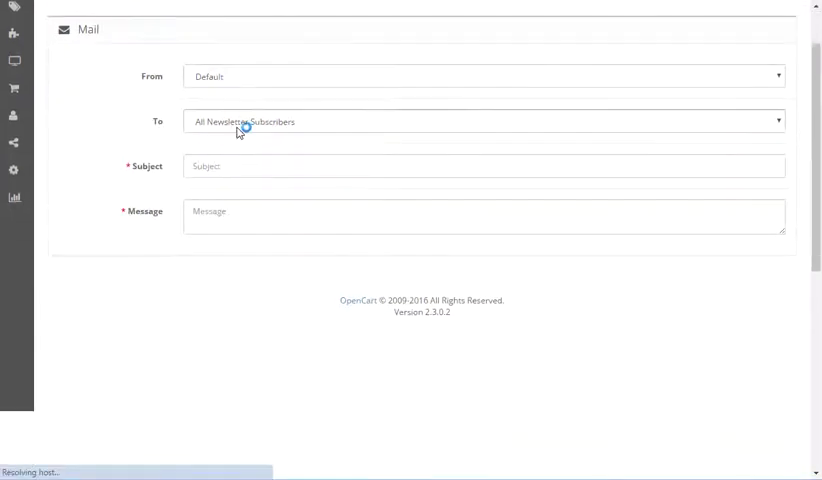
# Step: Change the To recipient group from newsletter subscribers to Customers
pyautogui.click(239, 122)
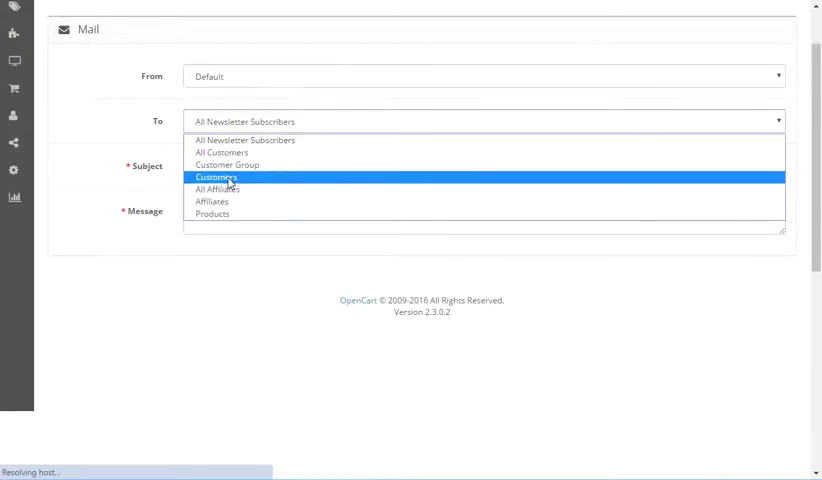
pyautogui.click(334, 178)
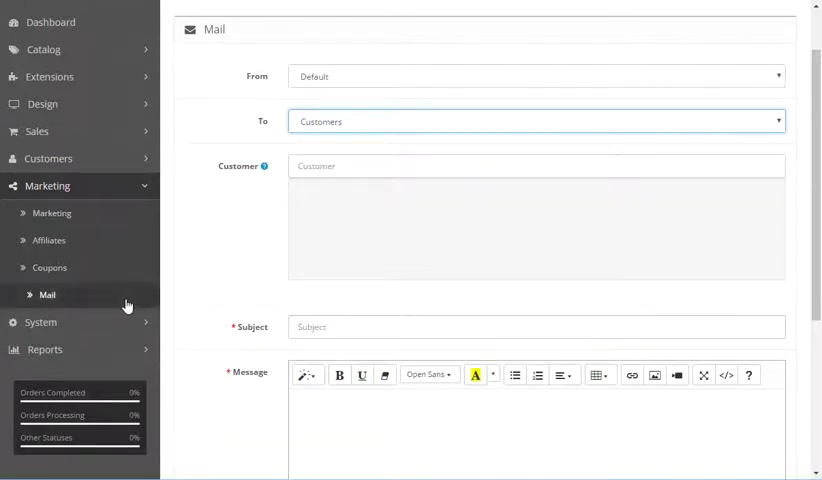
pyautogui.click(317, 168)
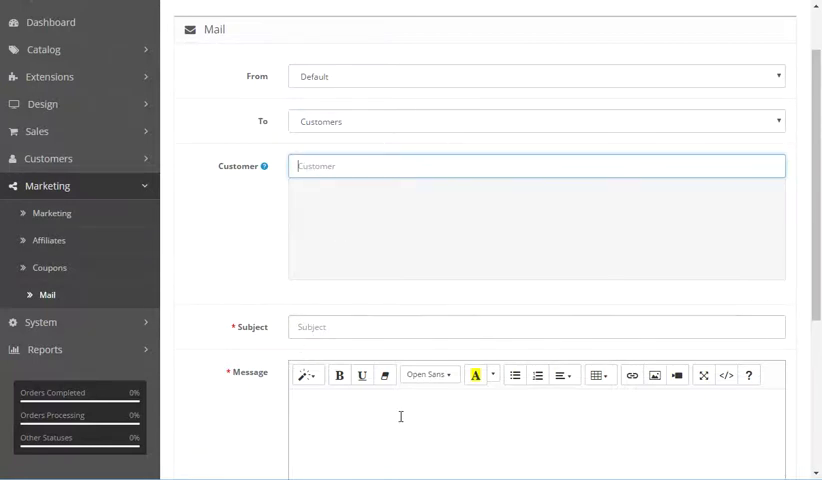
pyautogui.scroll(-1, 500, 330)
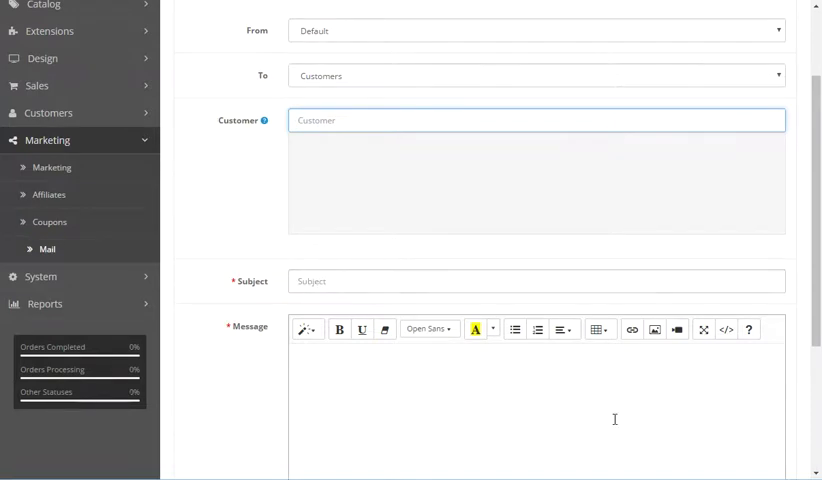
pyautogui.scroll(-3, 700, 300)
pyautogui.scroll(-2, 580, 340)
pyautogui.scroll(4, 600, 300)
pyautogui.scroll(3, 650, 250)
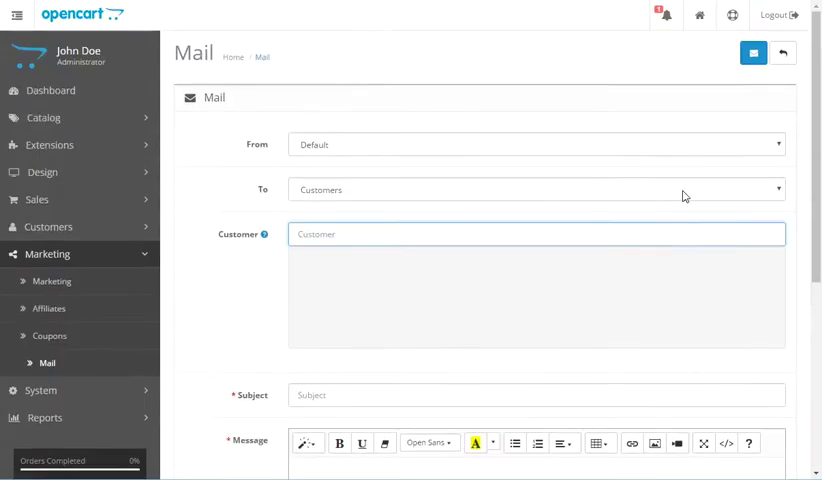